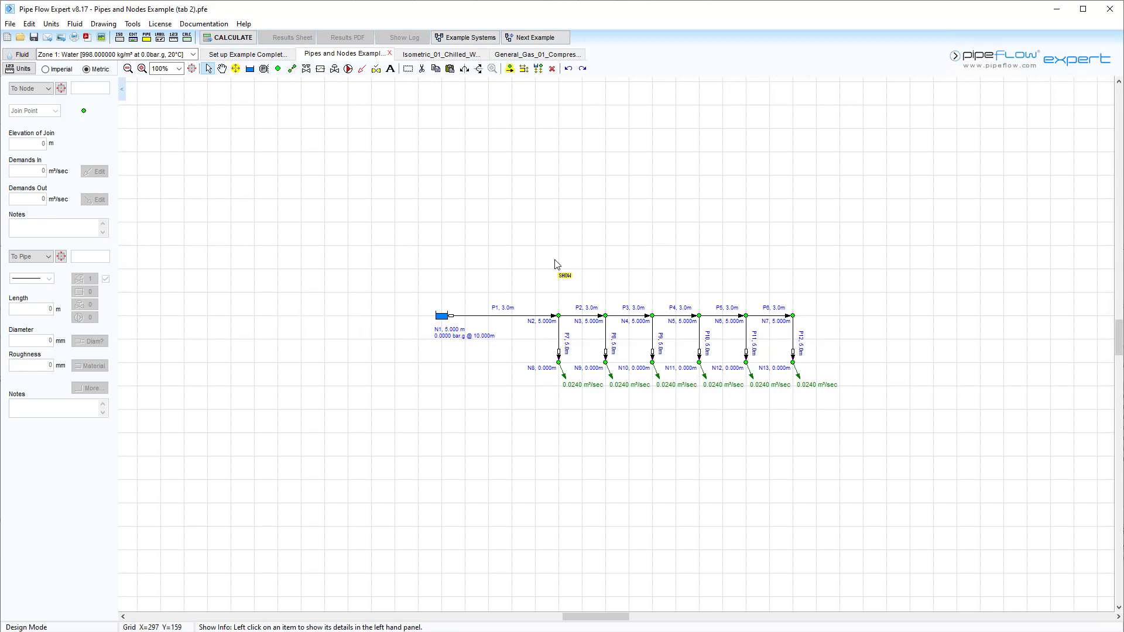
Switch to the chilled water isometric example and calculate it, dismissing the Results Log.
left_click(443, 54)
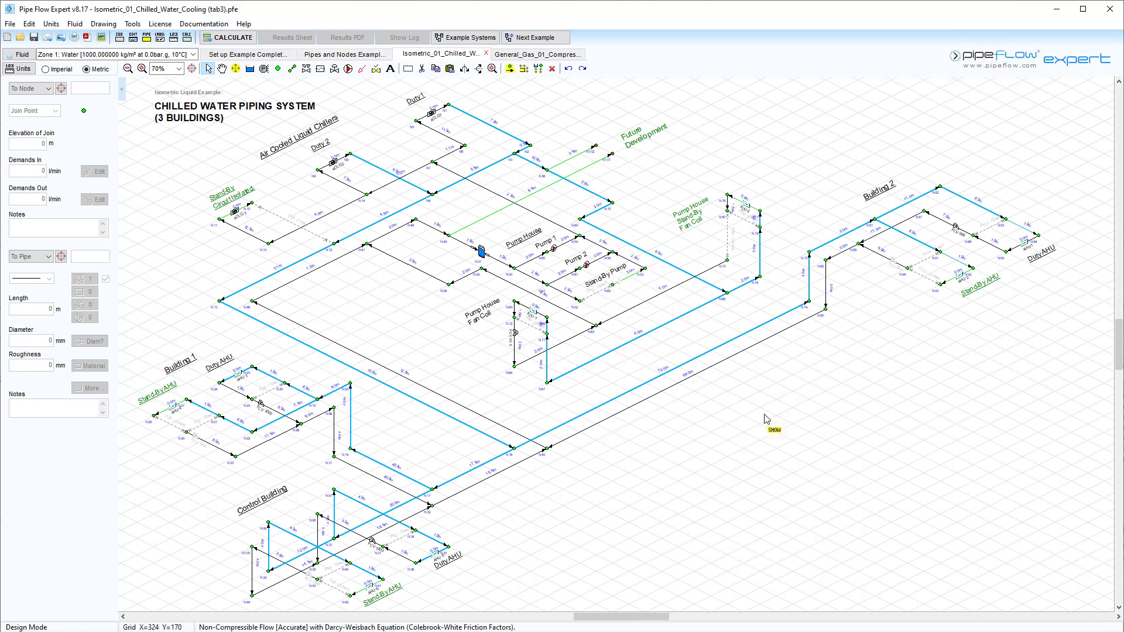
left_click(228, 37)
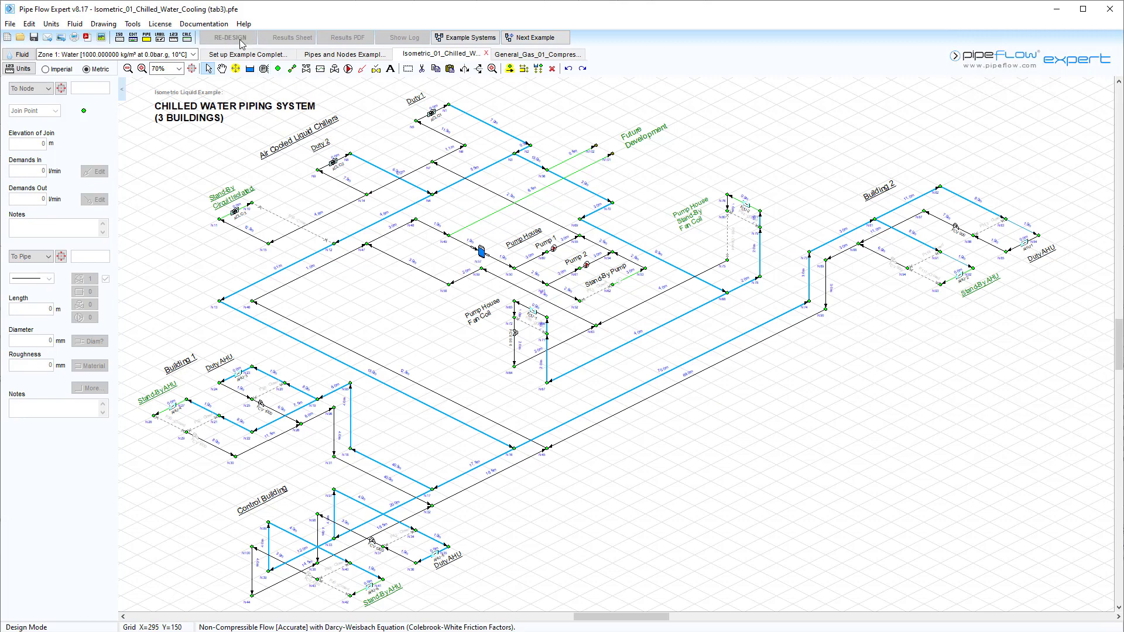
left_click(556, 494)
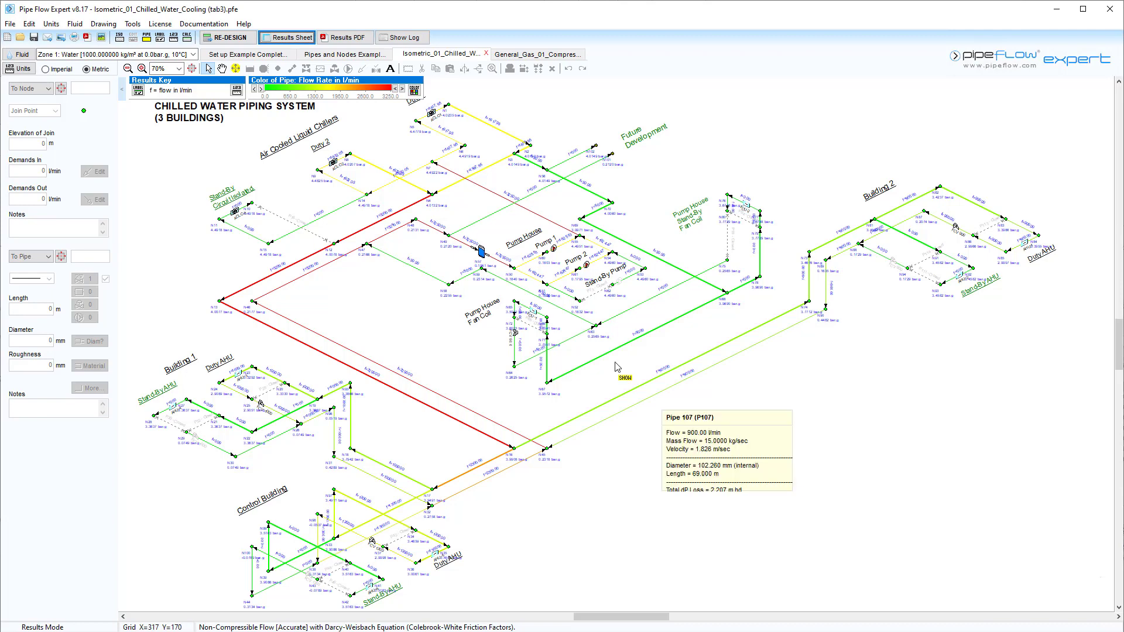
Set Results Colors to 'Pipe: Friction Loss per 100m' and apply it.
left_click(413, 91)
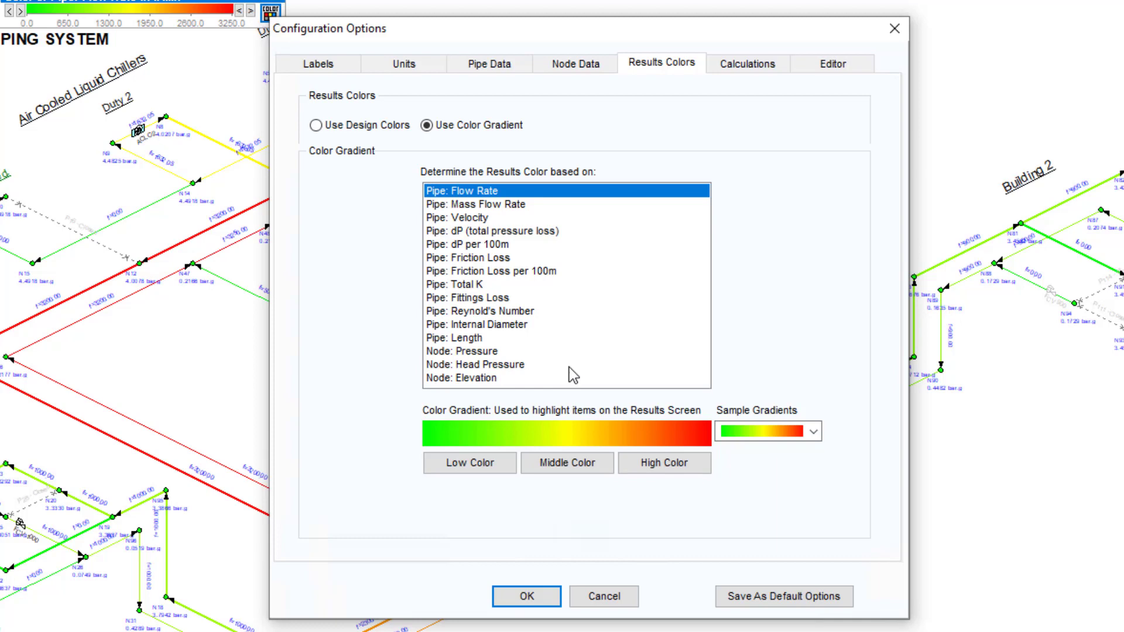
left_click(550, 271)
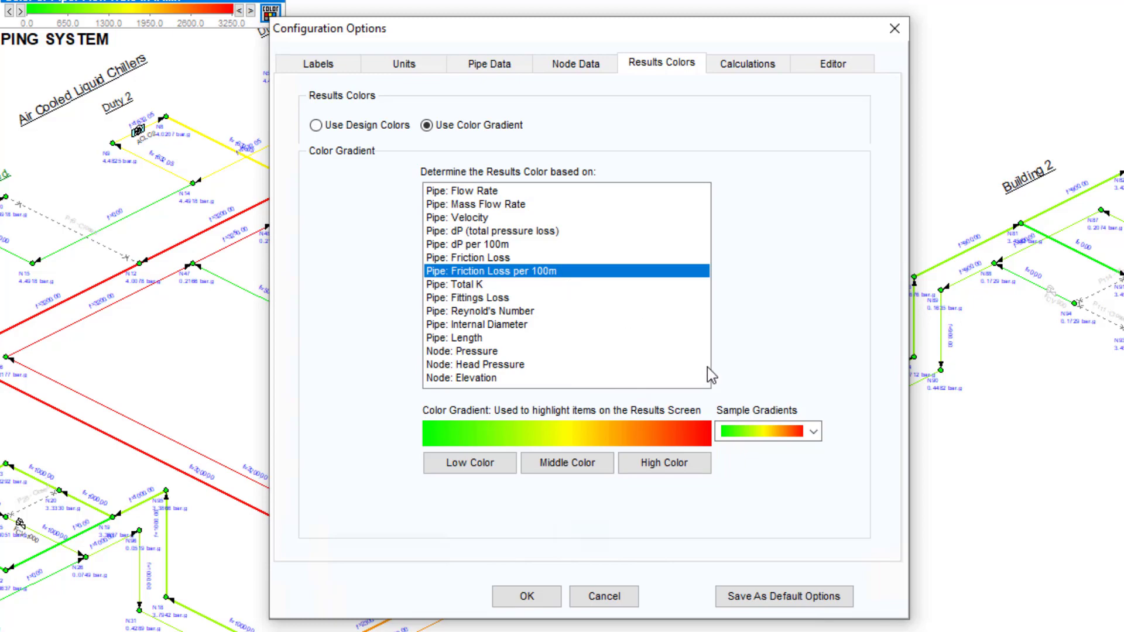
left_click(526, 594)
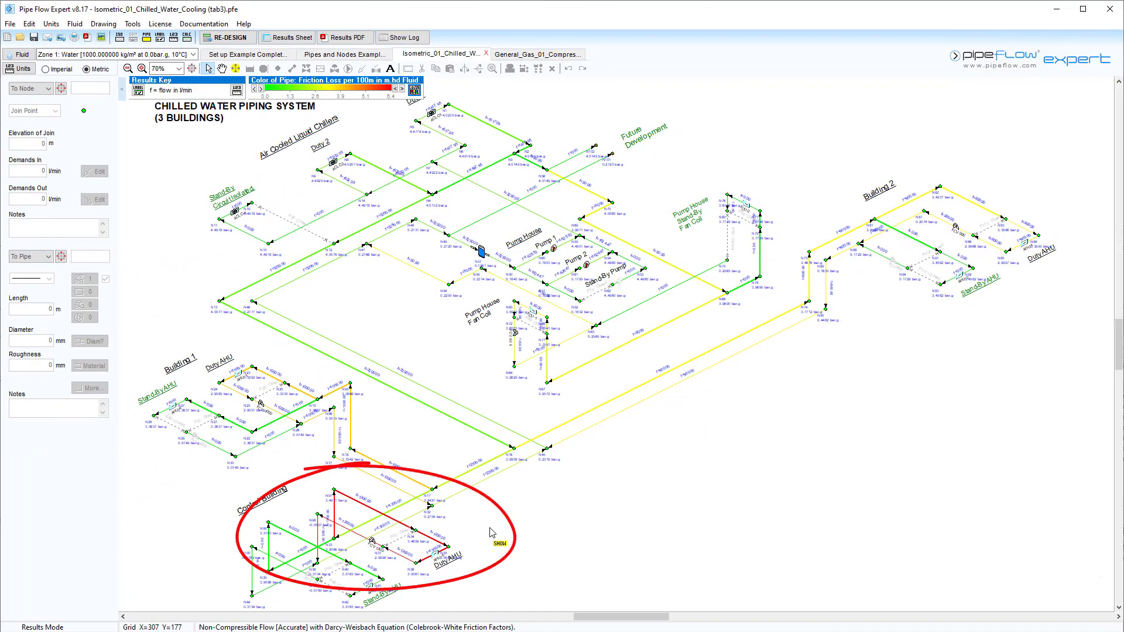
Zoom to 200% and pan to frame the Control Building's Duty AHU loop.
scroll(490, 532, "up", 2)
scroll(491, 532, "up", 2)
scroll(595, 469, "up", 2)
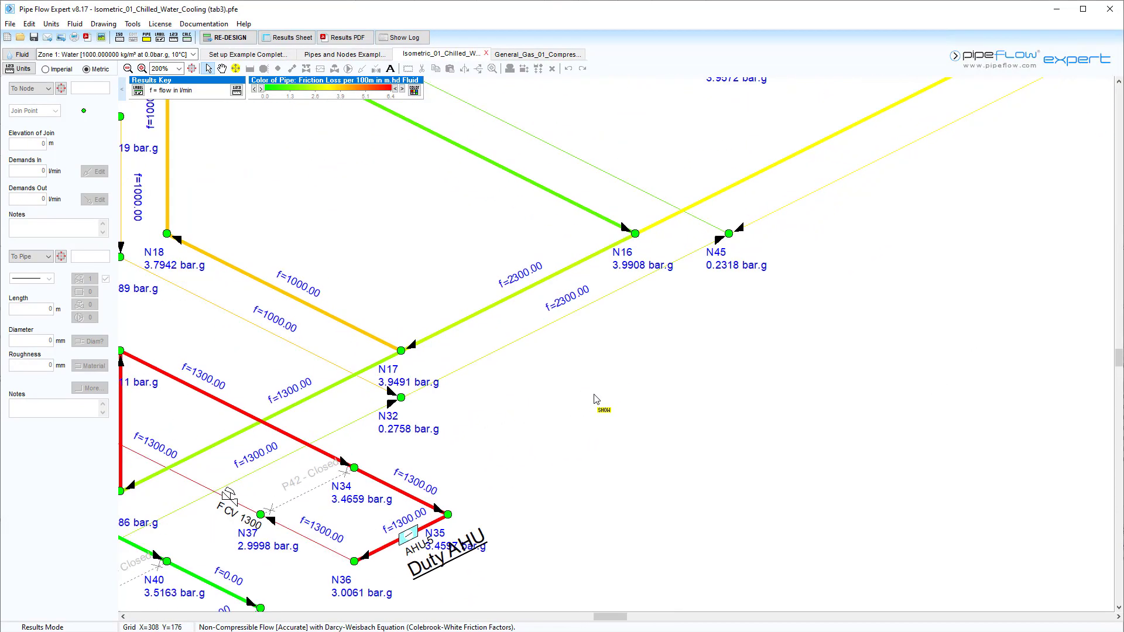
left_click_drag(745, 326, 881, 289)
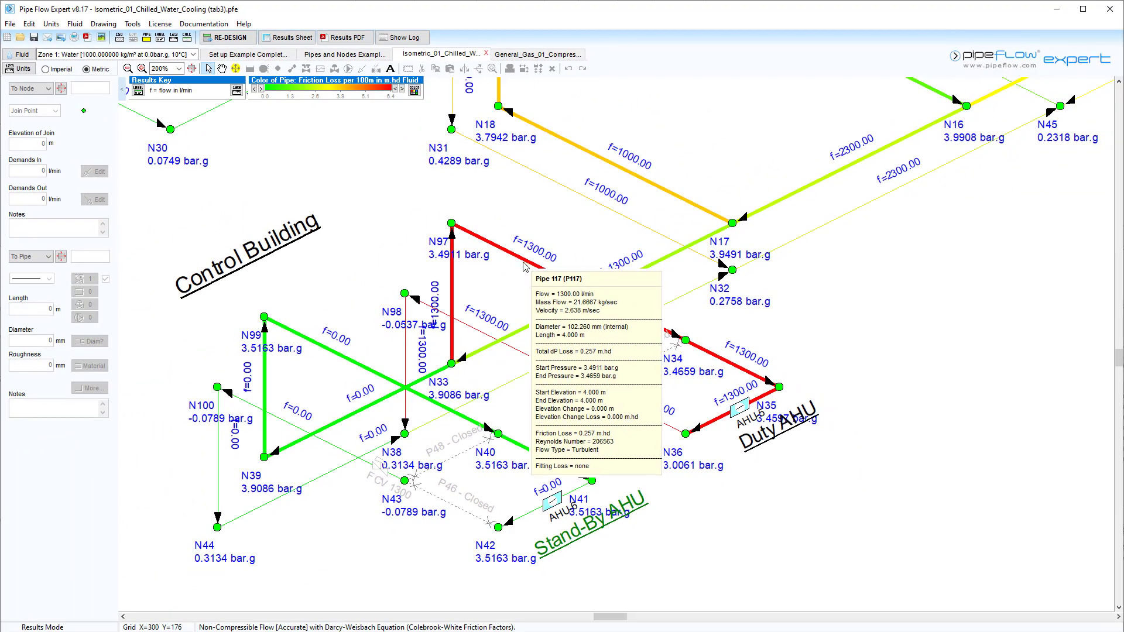
In design mode, select the seven Duty AHU loop pipes from N38 through N35 to N33.
left_click(237, 39)
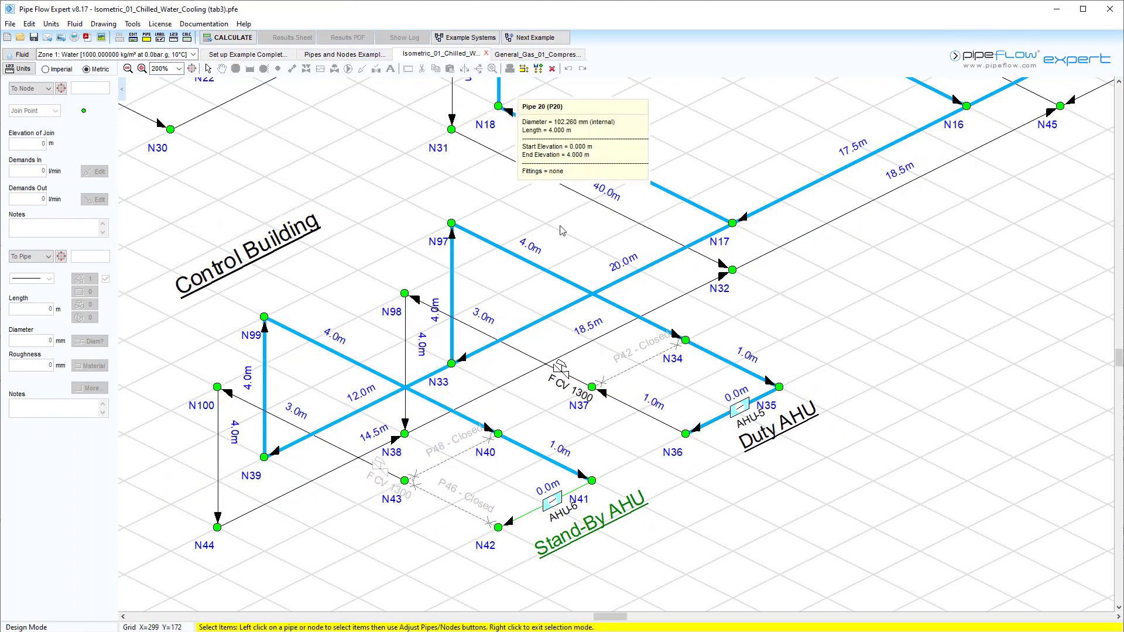
left_click(405, 363)
left_click(503, 339)
left_click(638, 410)
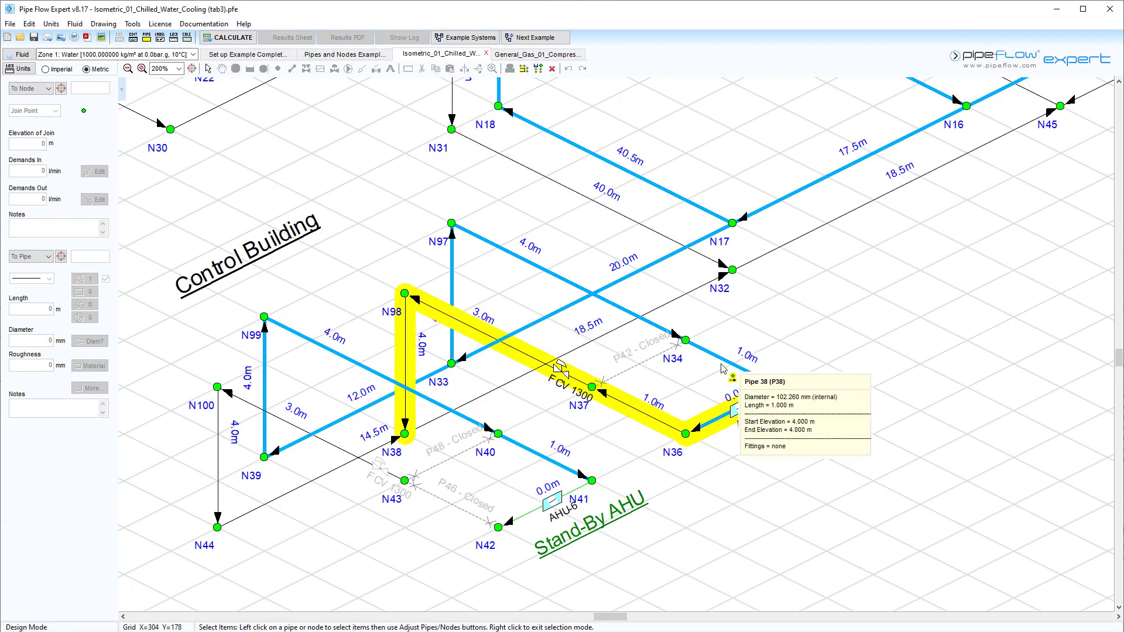
left_click(726, 364)
left_click(586, 290)
left_click(451, 281)
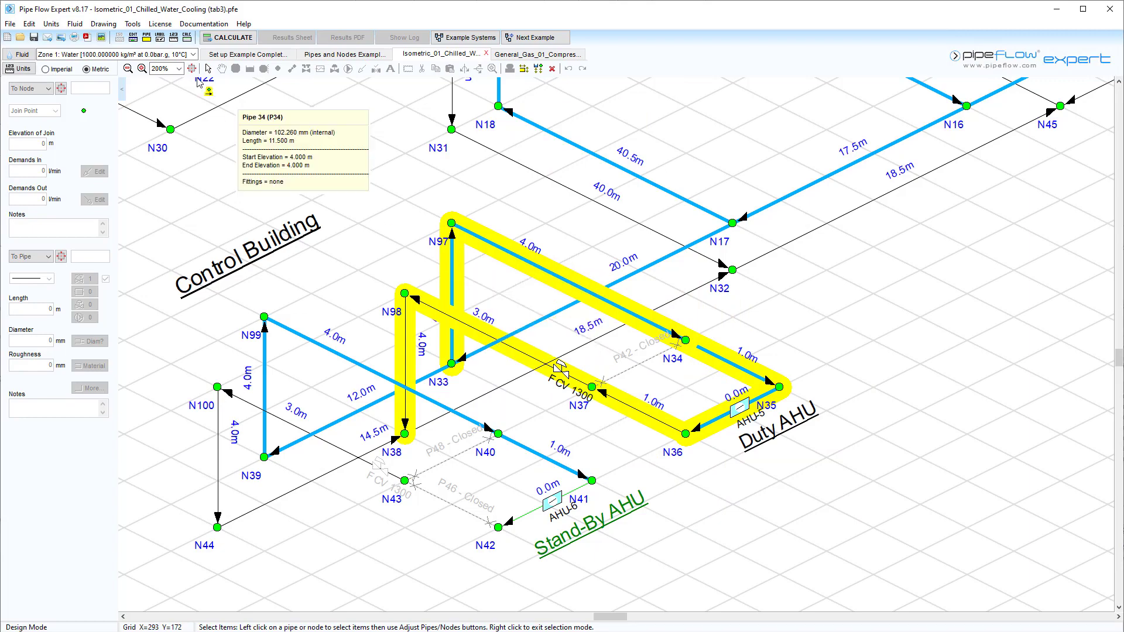
Copy a 150 mm internal and outer diameter from Pipe Data to the selected pipes.
left_click(147, 37)
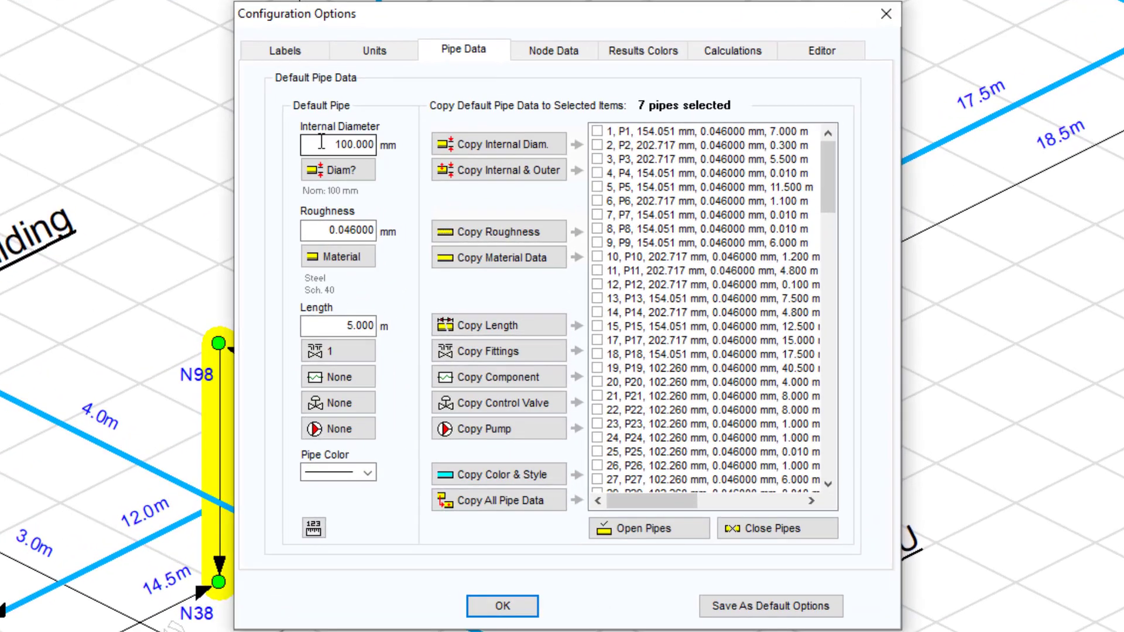
double_click(322, 141)
type("150")
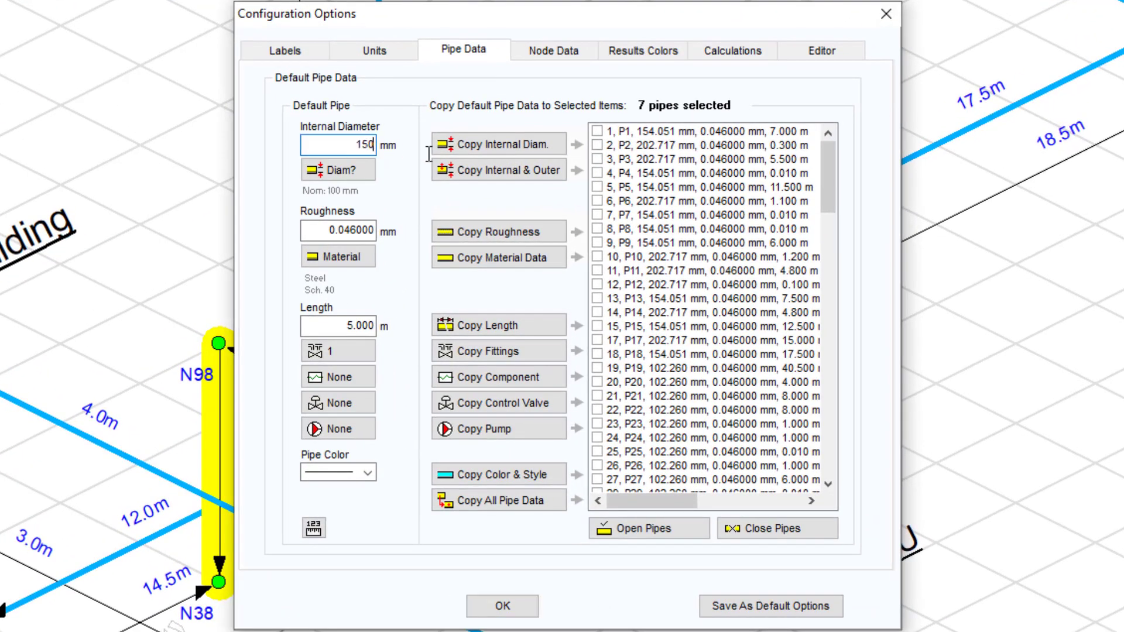
left_click(517, 175)
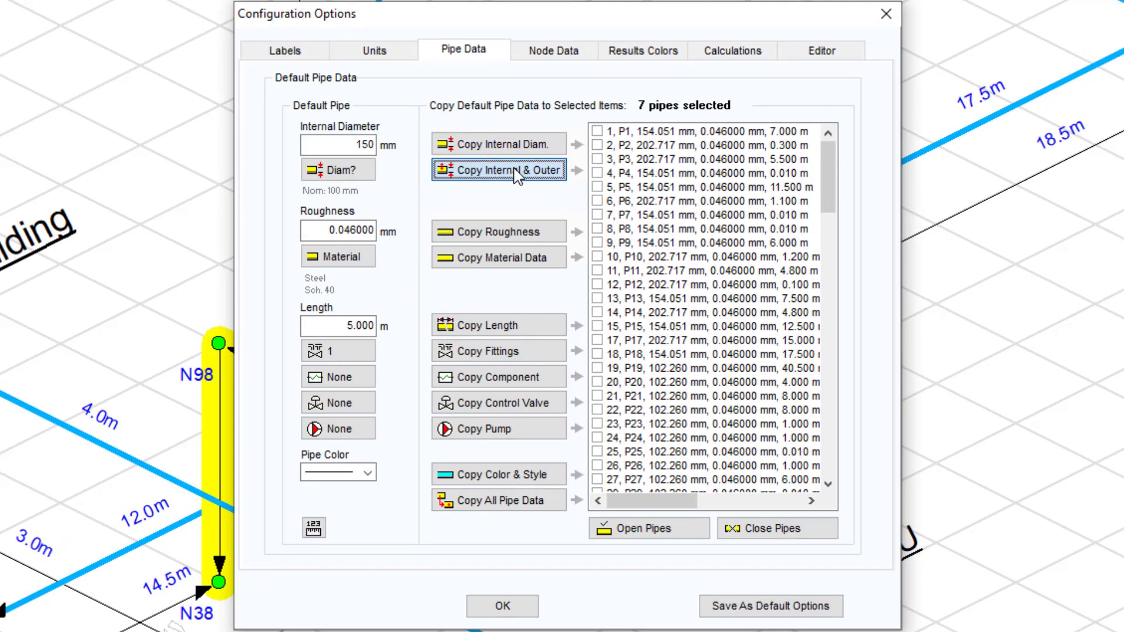
left_click(704, 434)
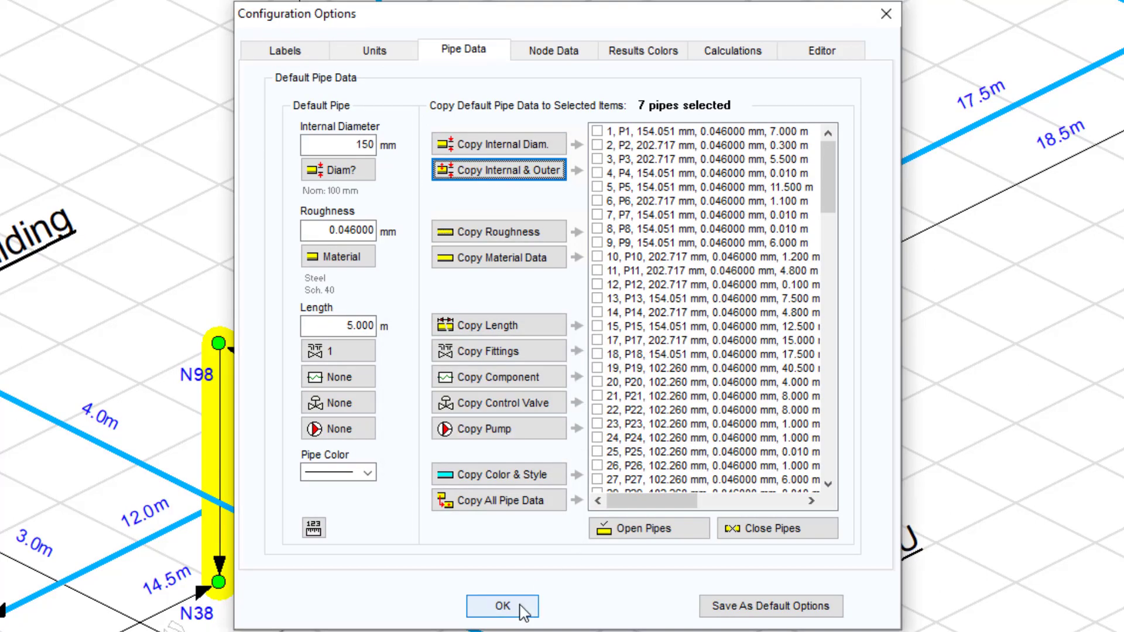
Recalculate and view Pipe 117's loss dropping to 0.038 m.hd at 1300 l/min.
left_click(502, 604)
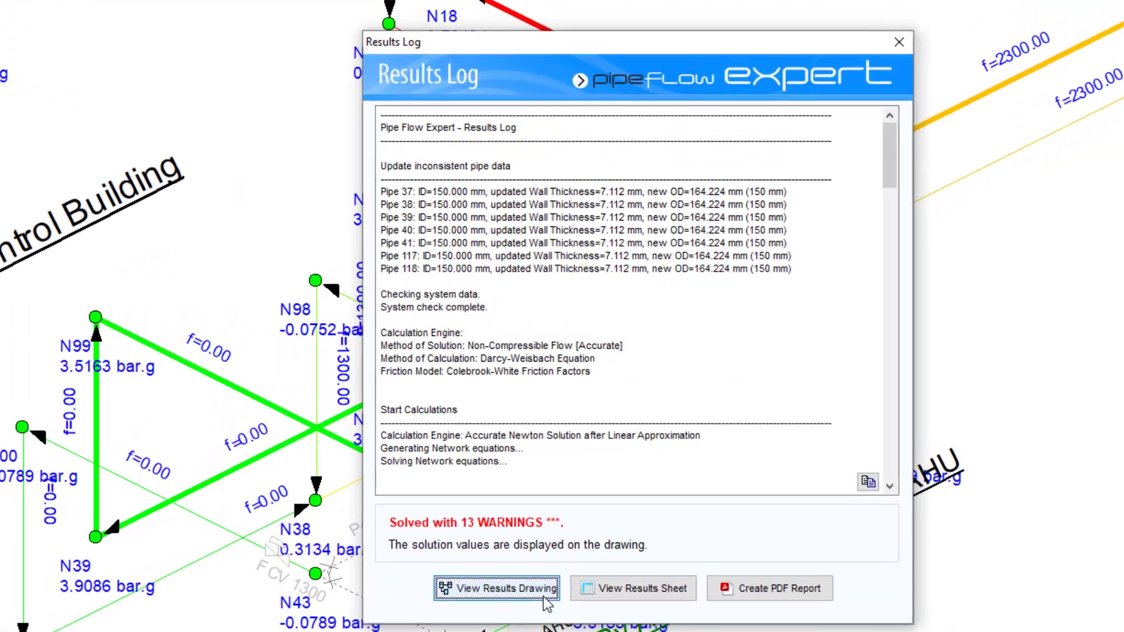
left_click(518, 501)
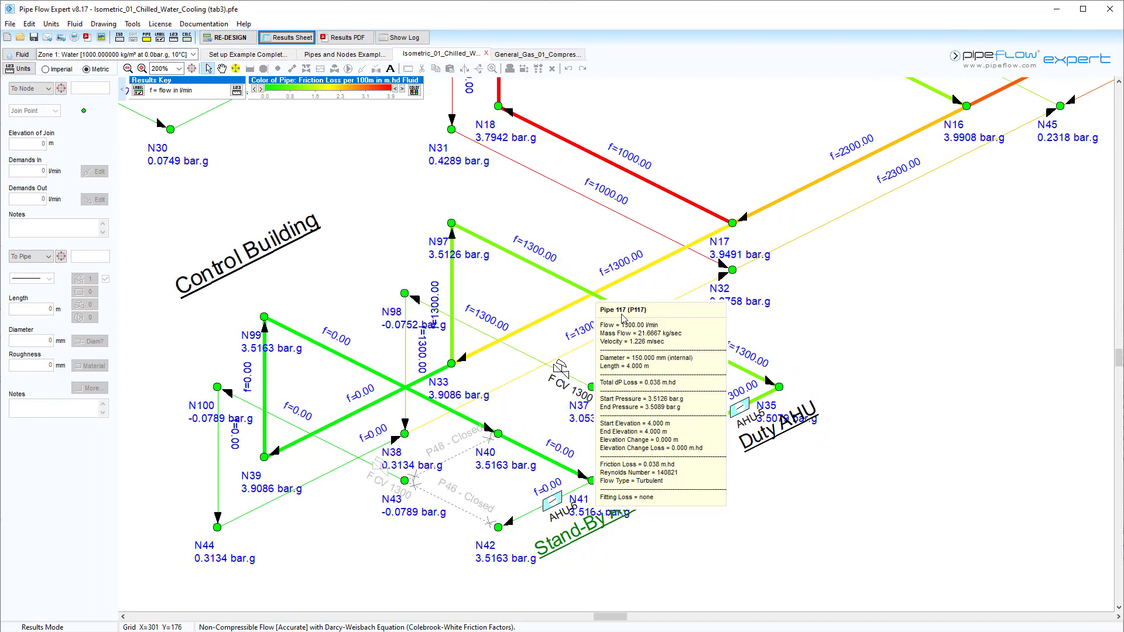
On the compressed air example, keep compressible gas solving with the General Fundamental Isothermal Flow Equation.
left_click(512, 54)
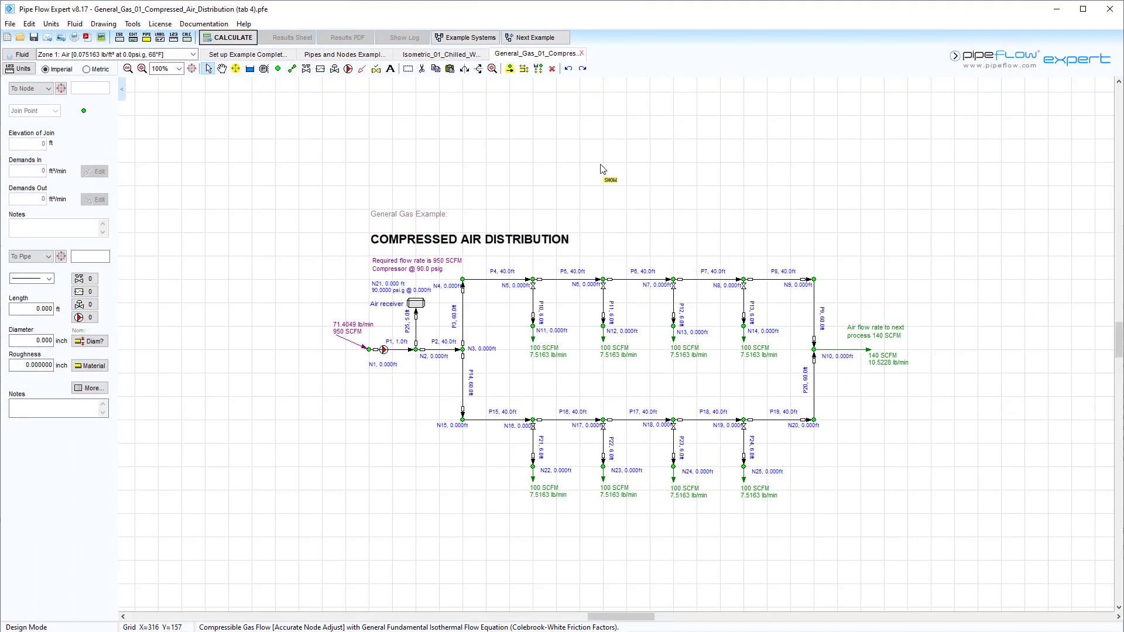
left_click(188, 37)
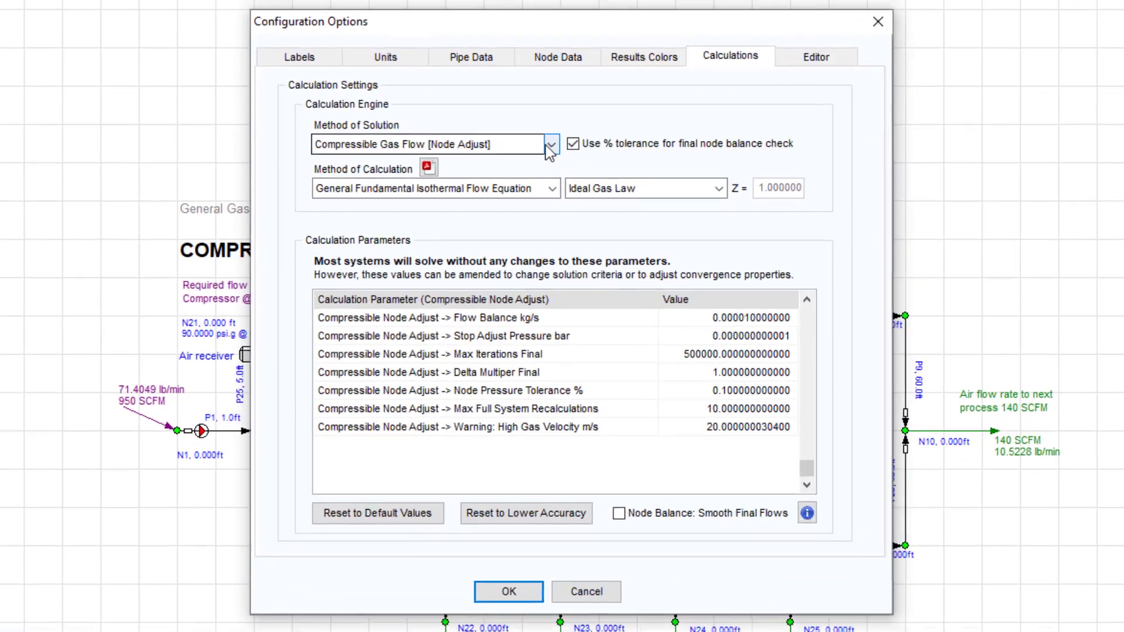
left_click(596, 176)
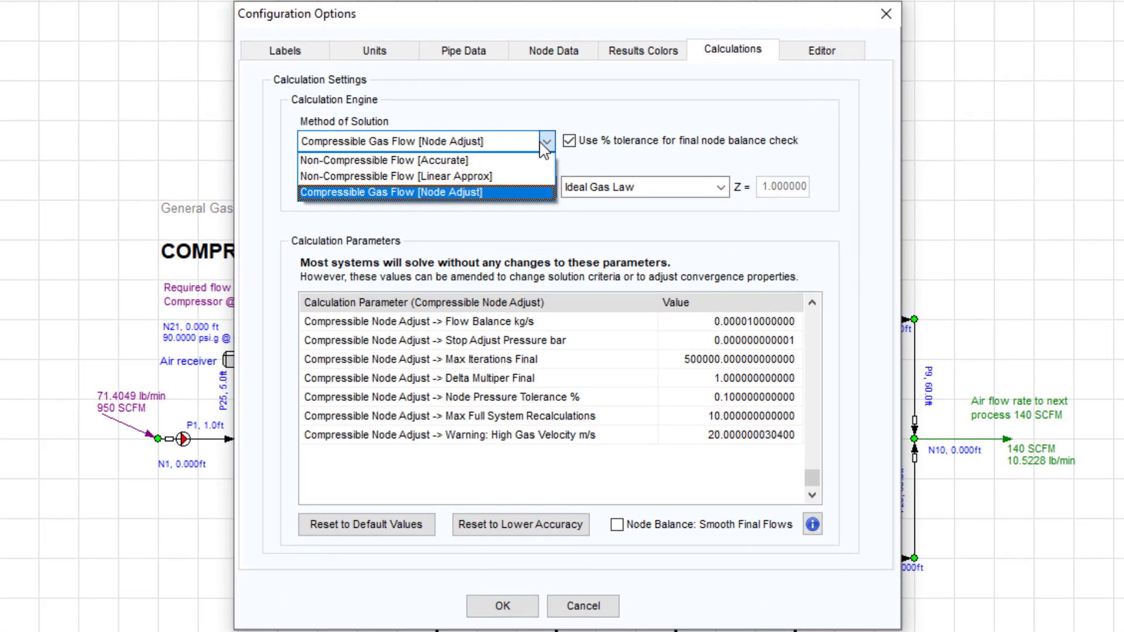
left_click(542, 142)
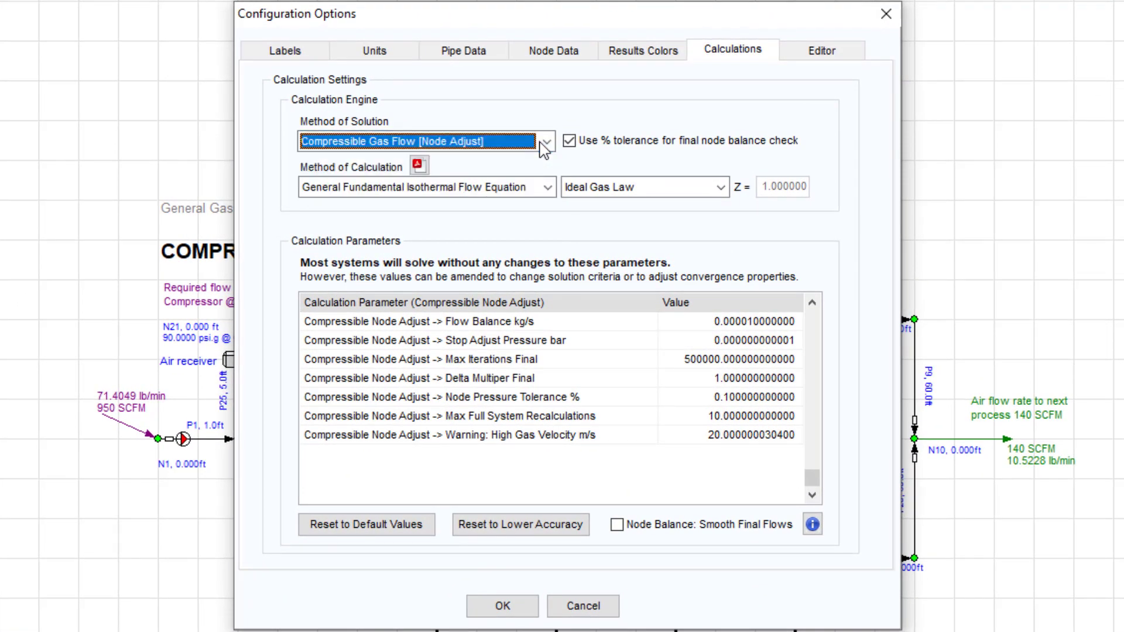
left_click(550, 189)
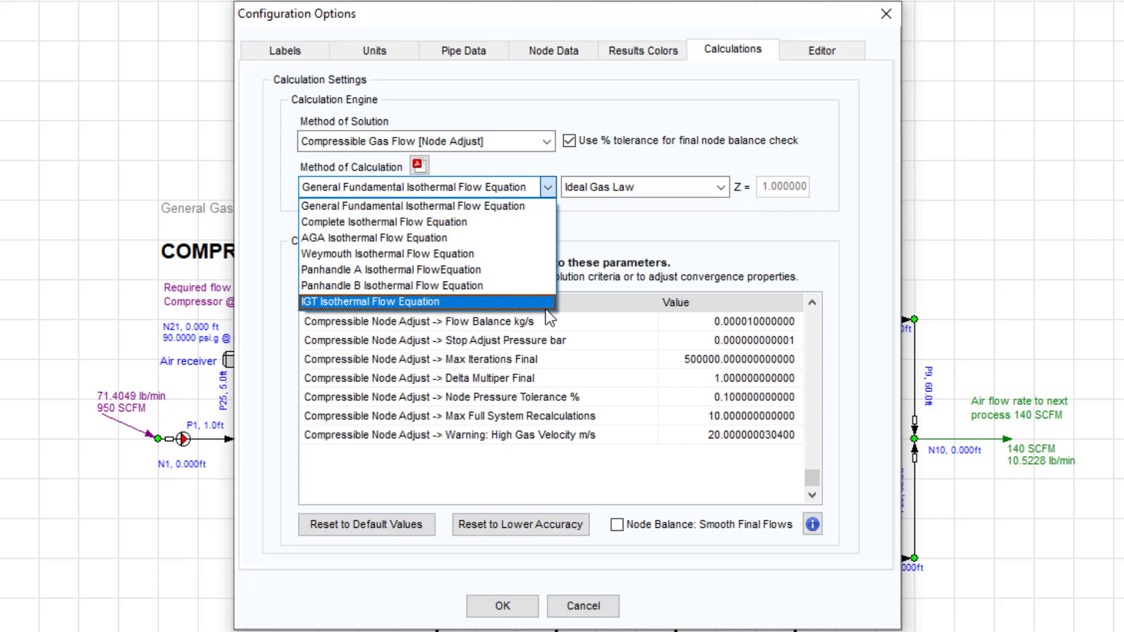
left_click(538, 208)
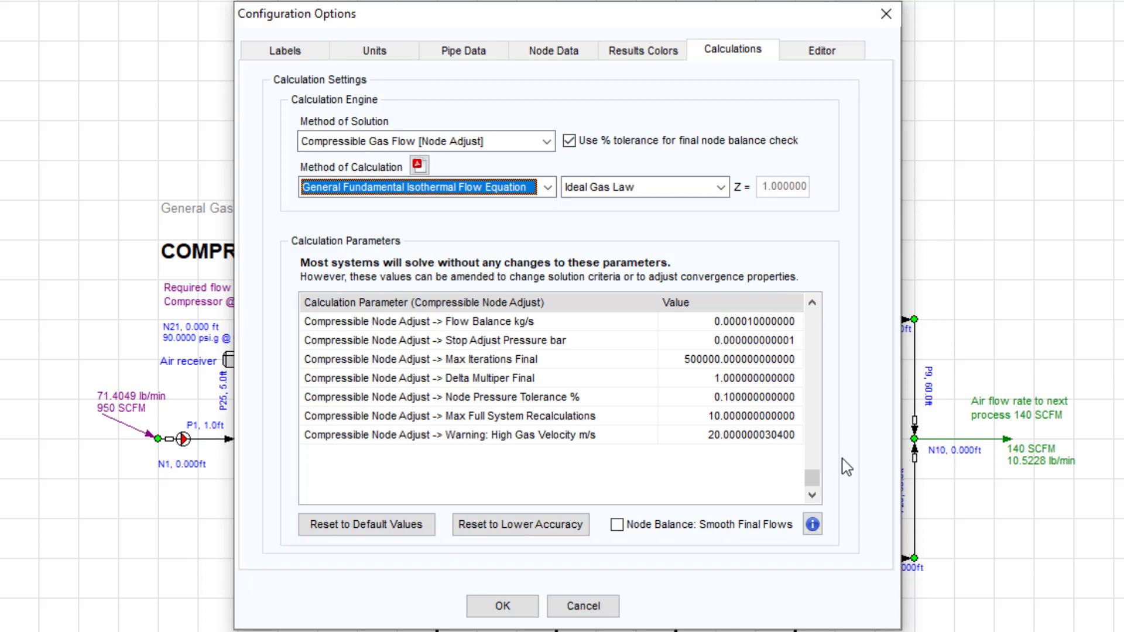
Check 'Add Pipes - Continuous Rubber Banding' on the Editor tab.
left_click(821, 58)
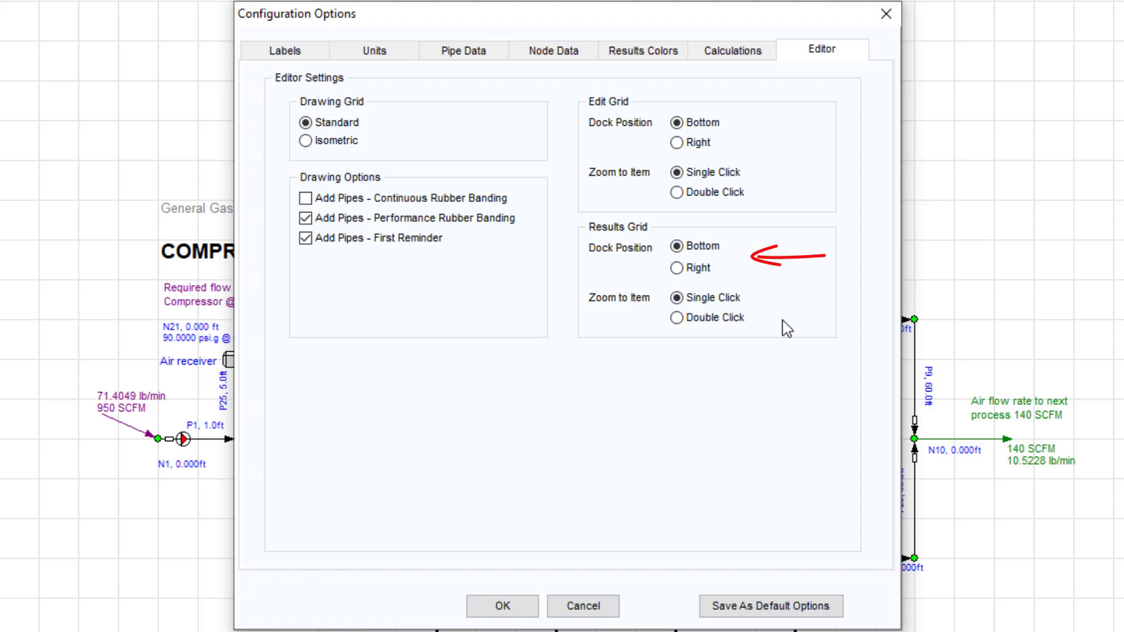
left_click(306, 198)
Draw a straight row of four pipes, P29 to P26, from node N30 beside the diagram.
left_click(509, 603)
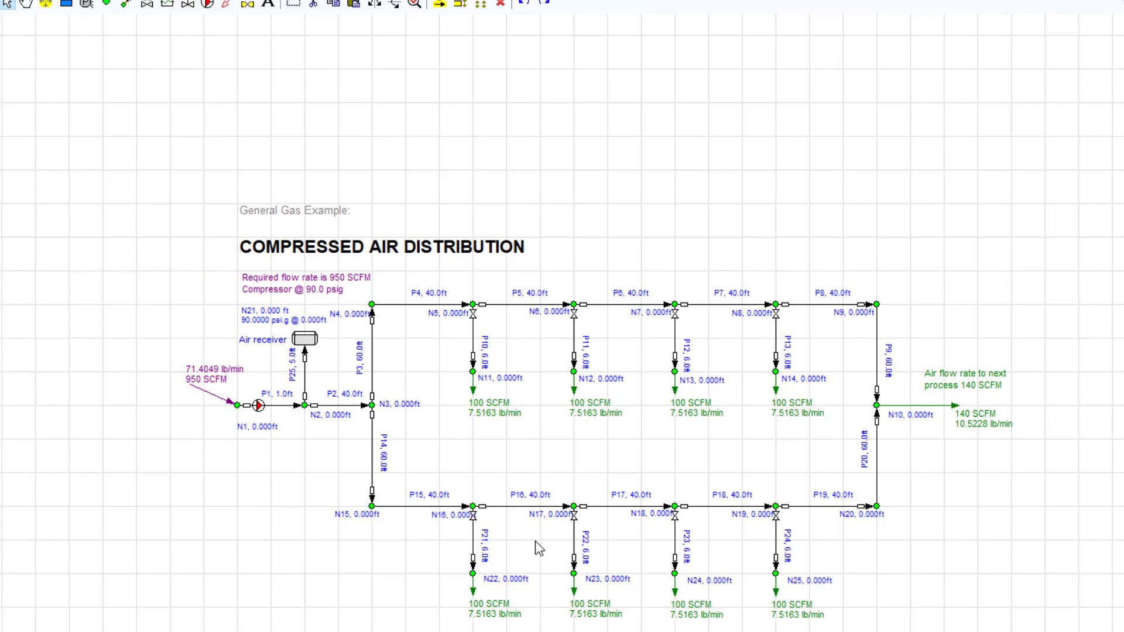
left_click_drag(383, 476, 727, 431)
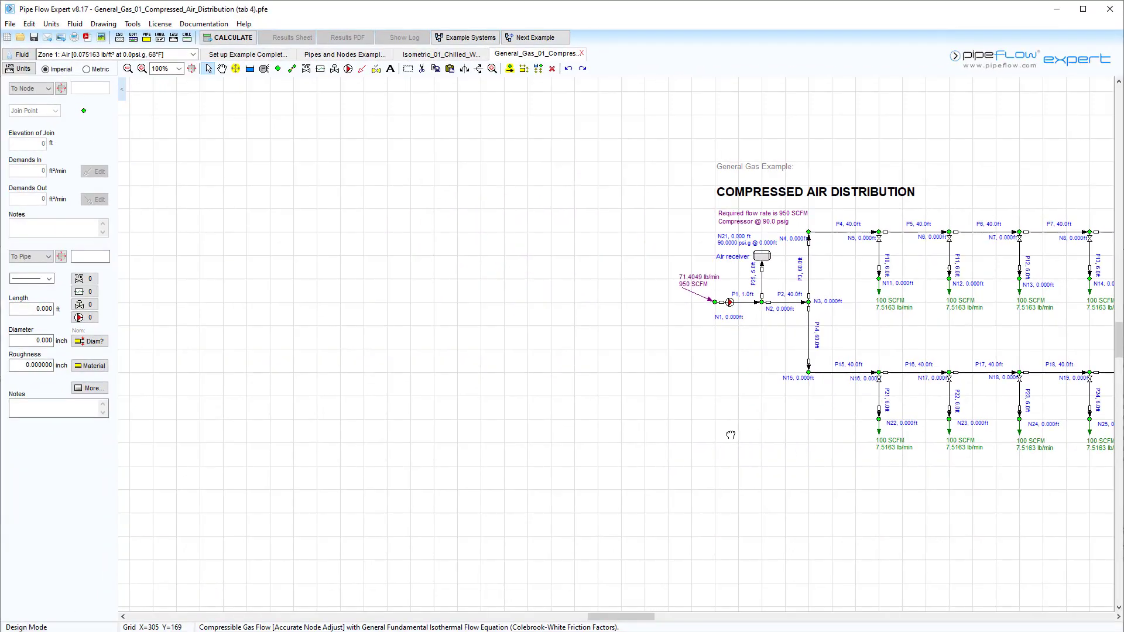
left_click(295, 69)
left_click(316, 325)
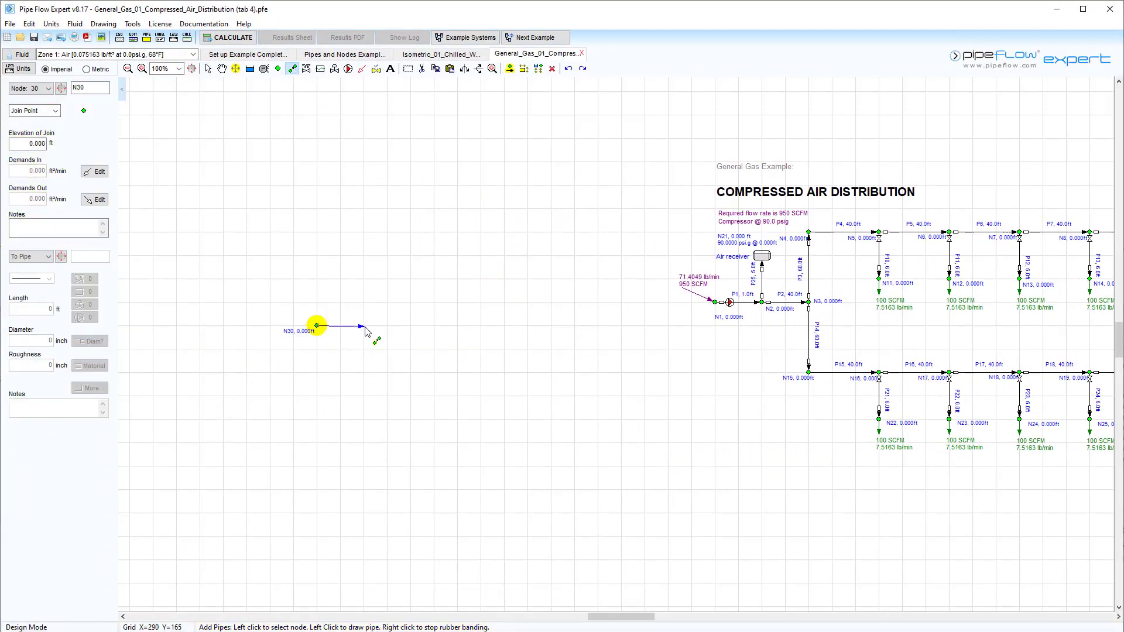
left_click(364, 325)
left_click(410, 325)
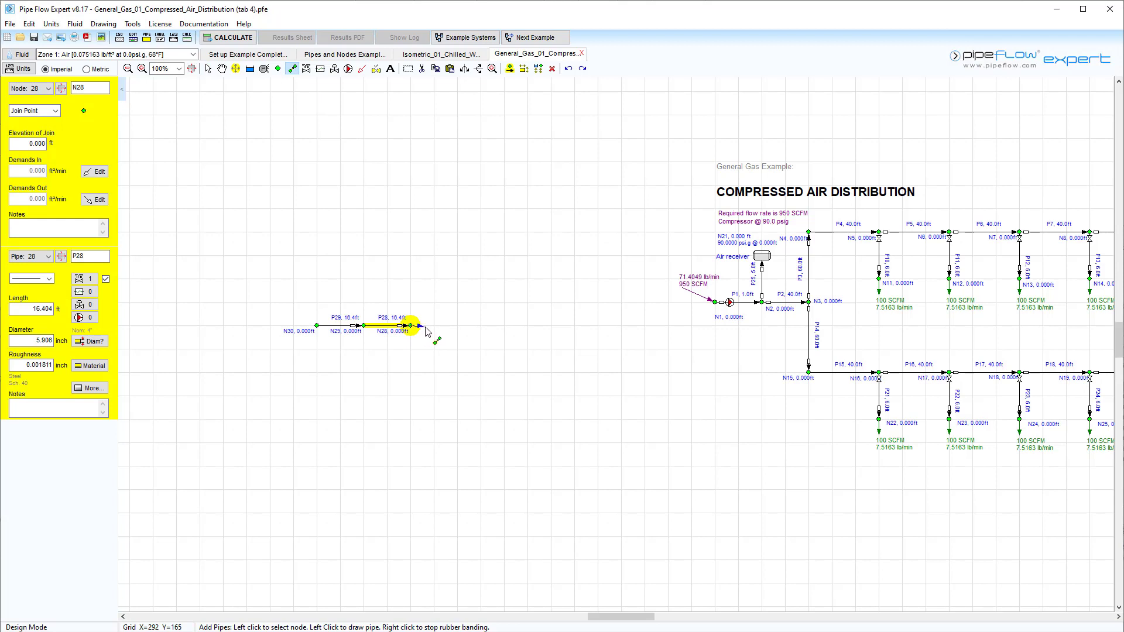
left_click(457, 326)
left_click(504, 325)
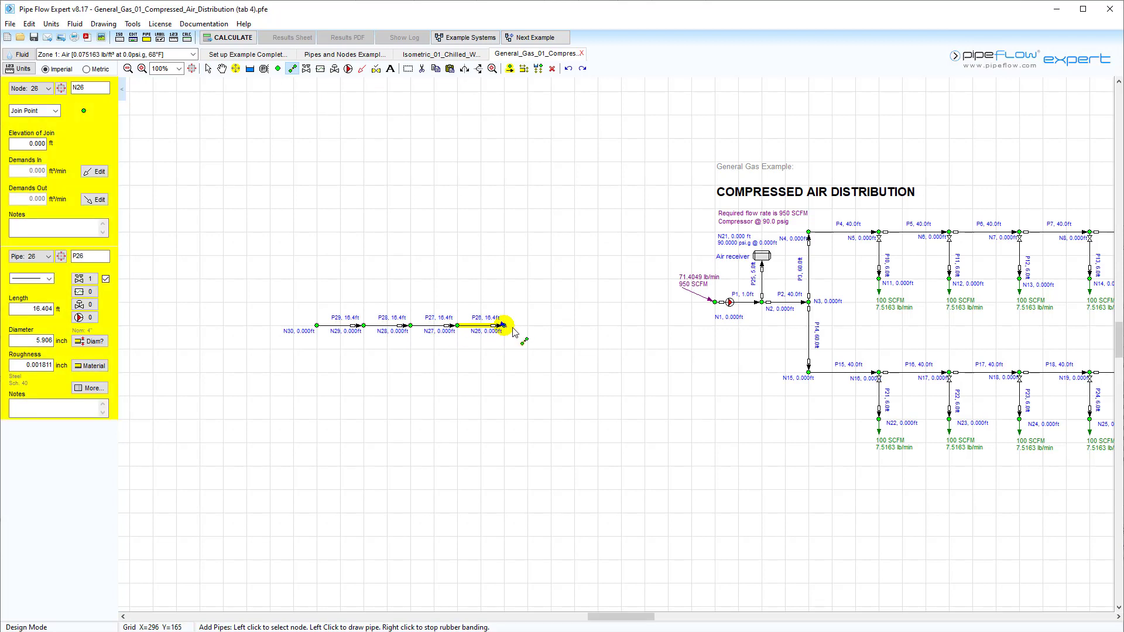
right_click(568, 335)
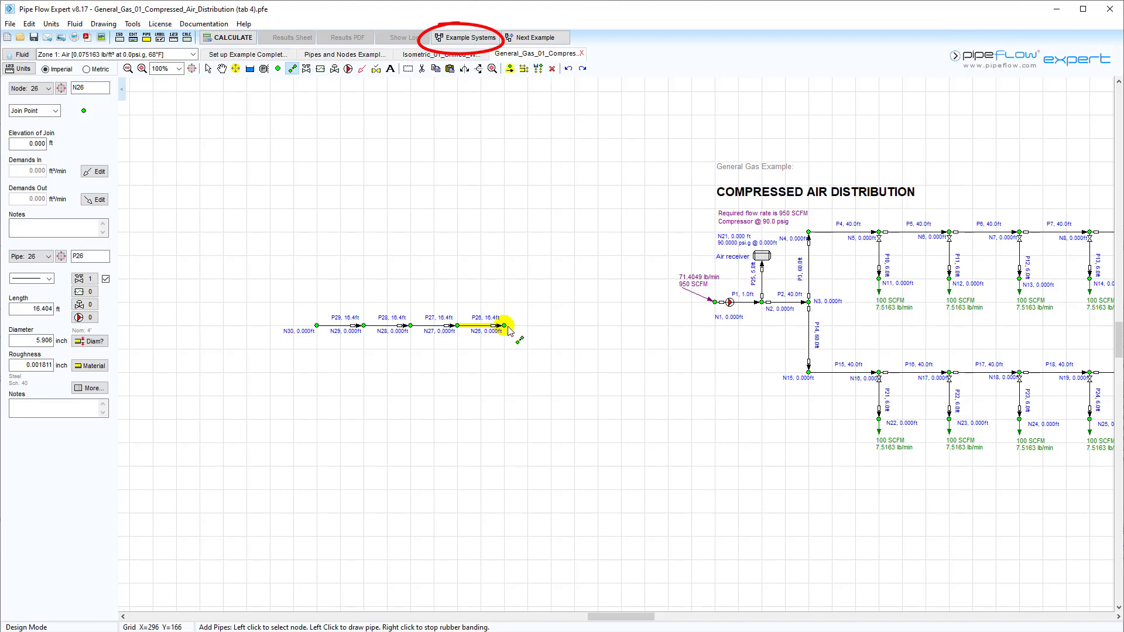
Open Example Systems, discard unsaved changes, and look through the GASES and LIQUIDS lists.
left_click(480, 42)
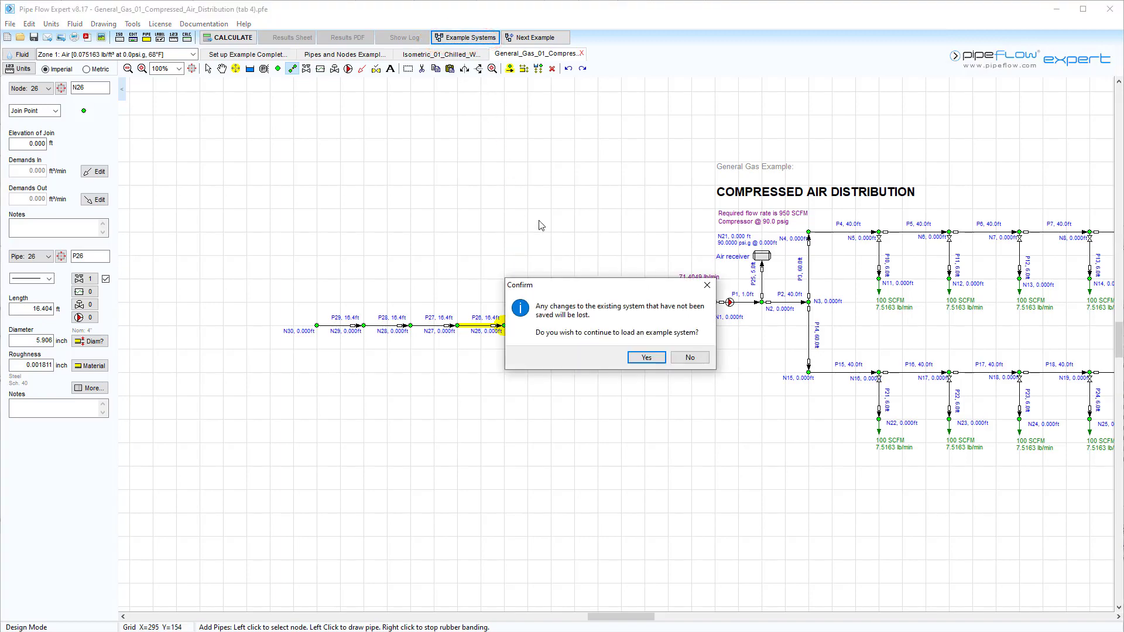
left_click(642, 358)
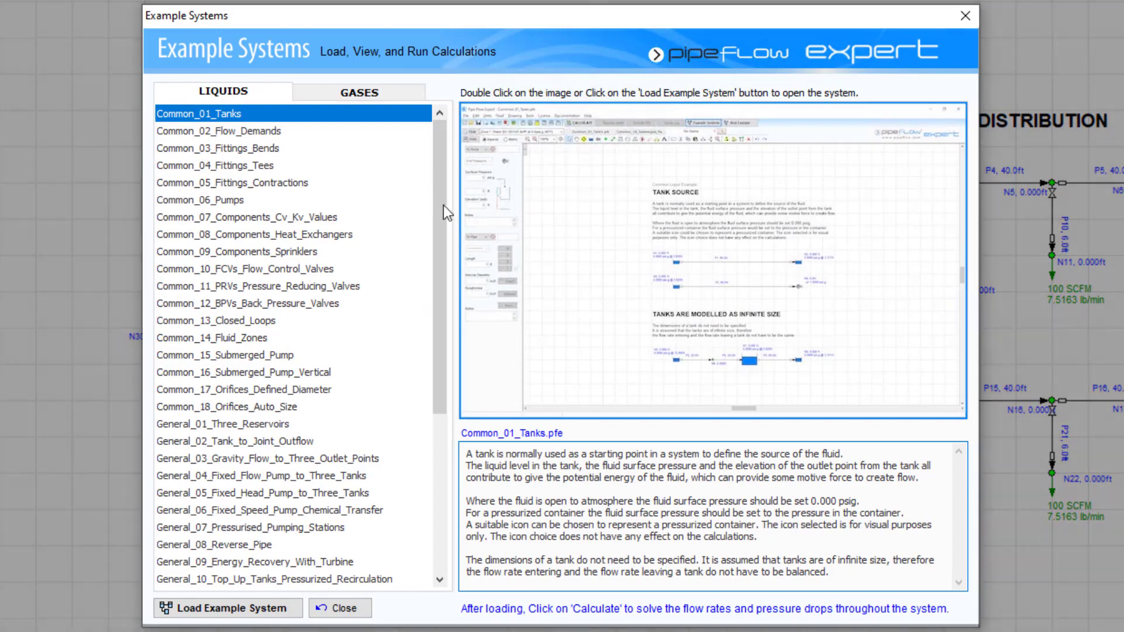
left_click(390, 91)
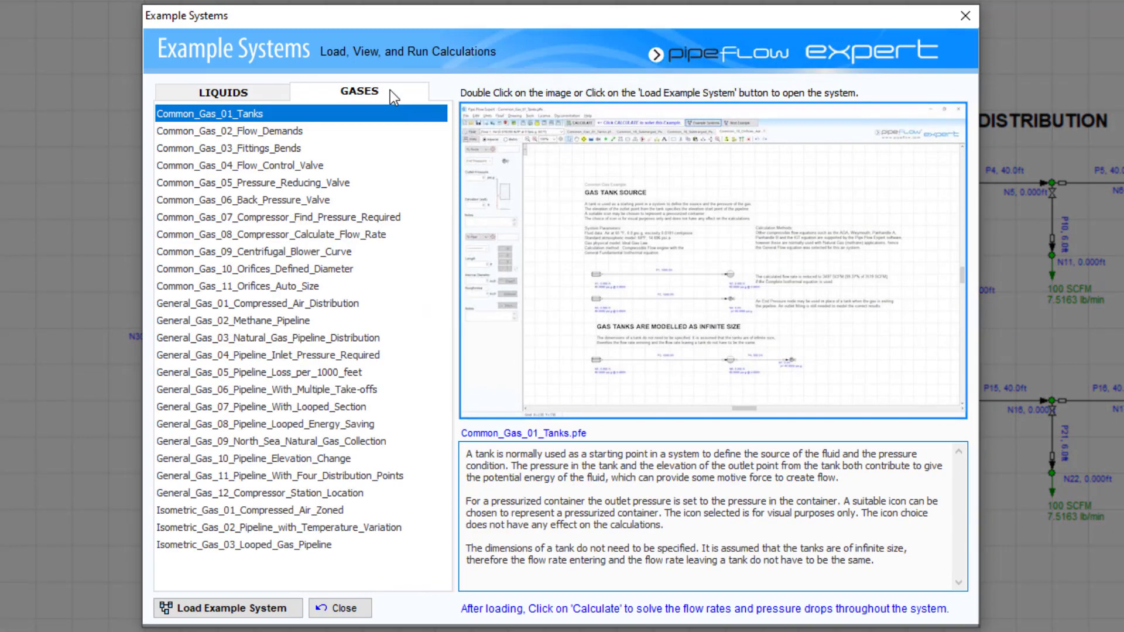
left_click(233, 91)
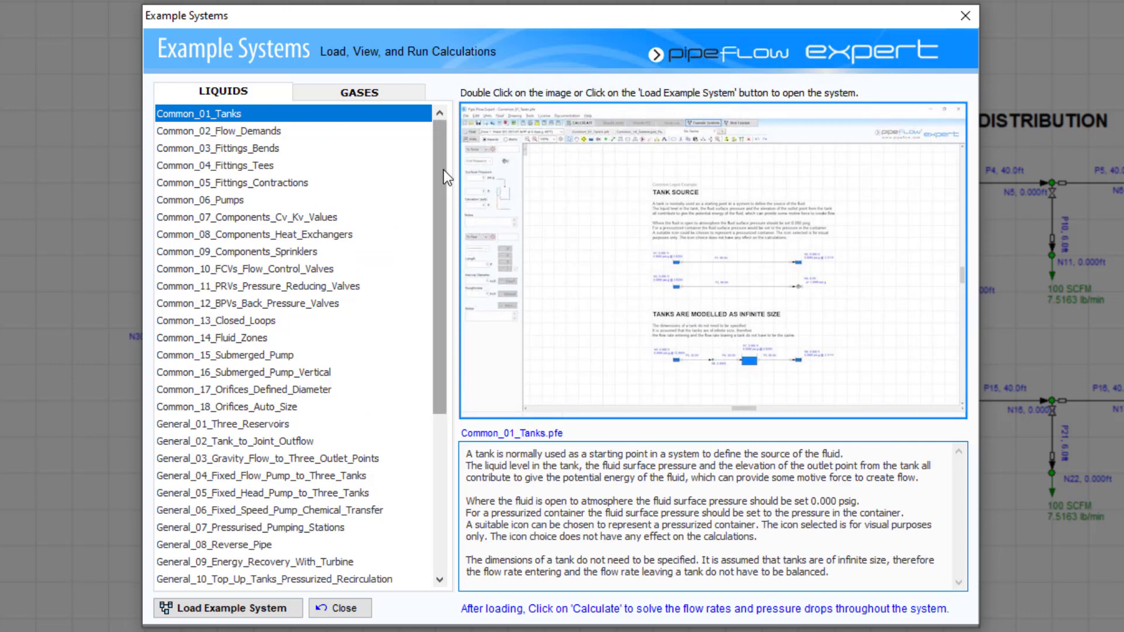
left_click_drag(443, 170, 427, 240)
Preview the Submerged Pump, Orifices, Step By Step, Chilled Water and Water Circulation examples.
left_click(287, 235)
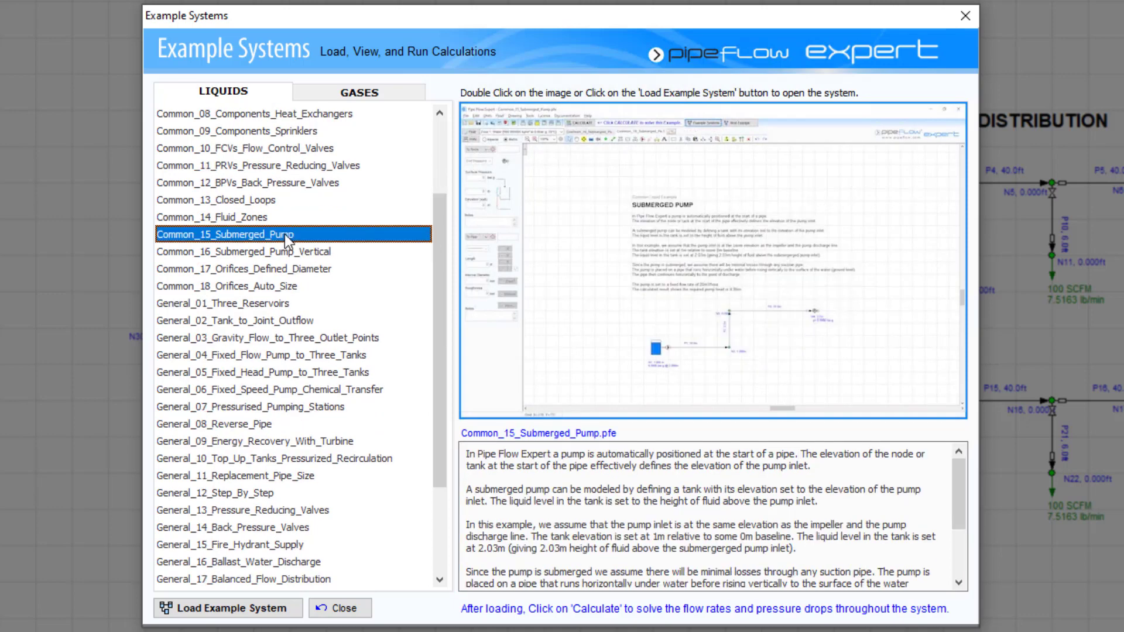
left_click(284, 271)
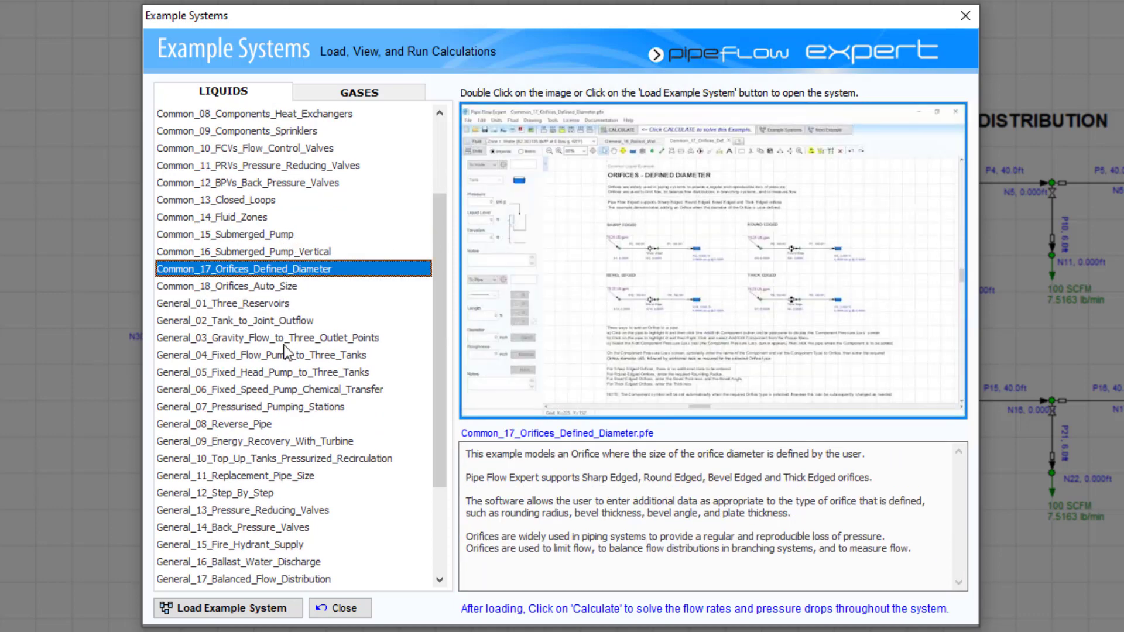
left_click(247, 495)
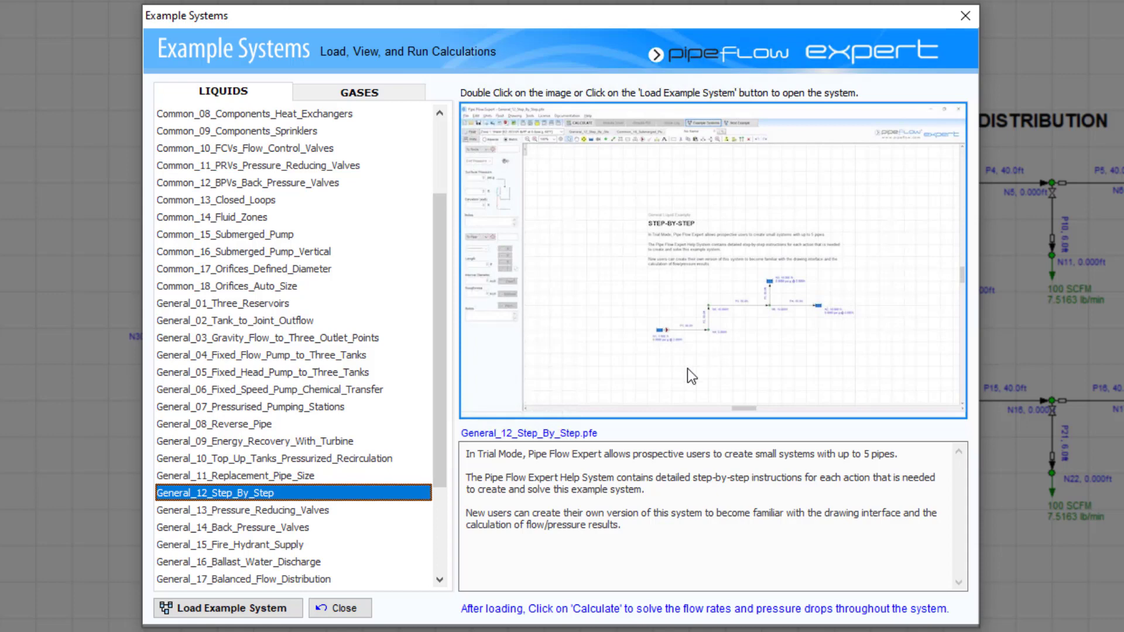
left_click_drag(446, 445, 441, 507)
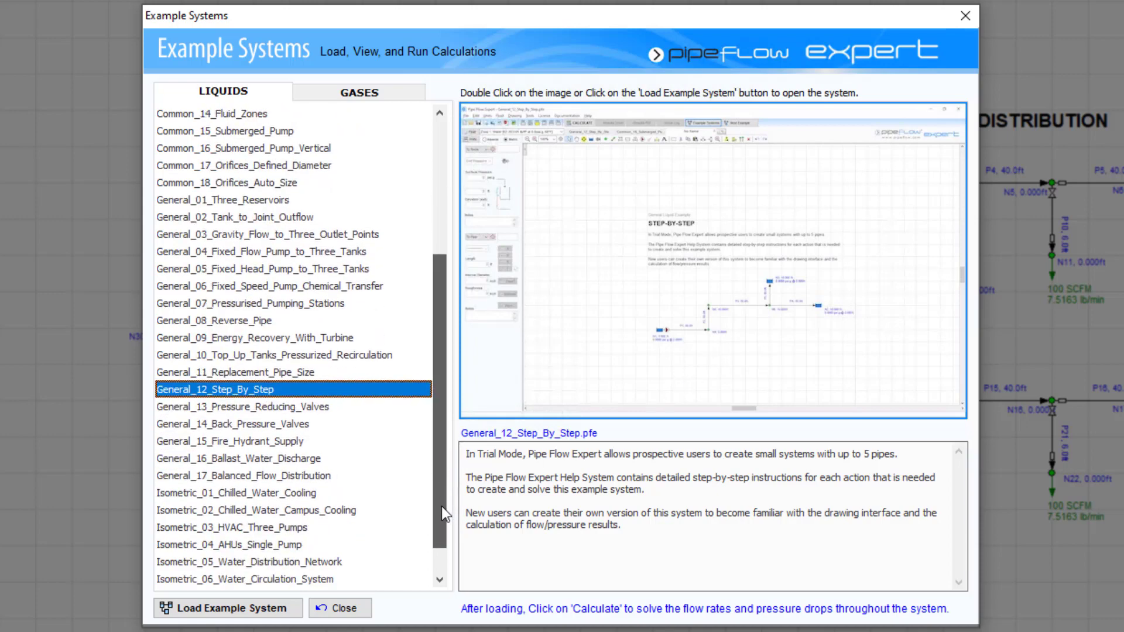
left_click(294, 495)
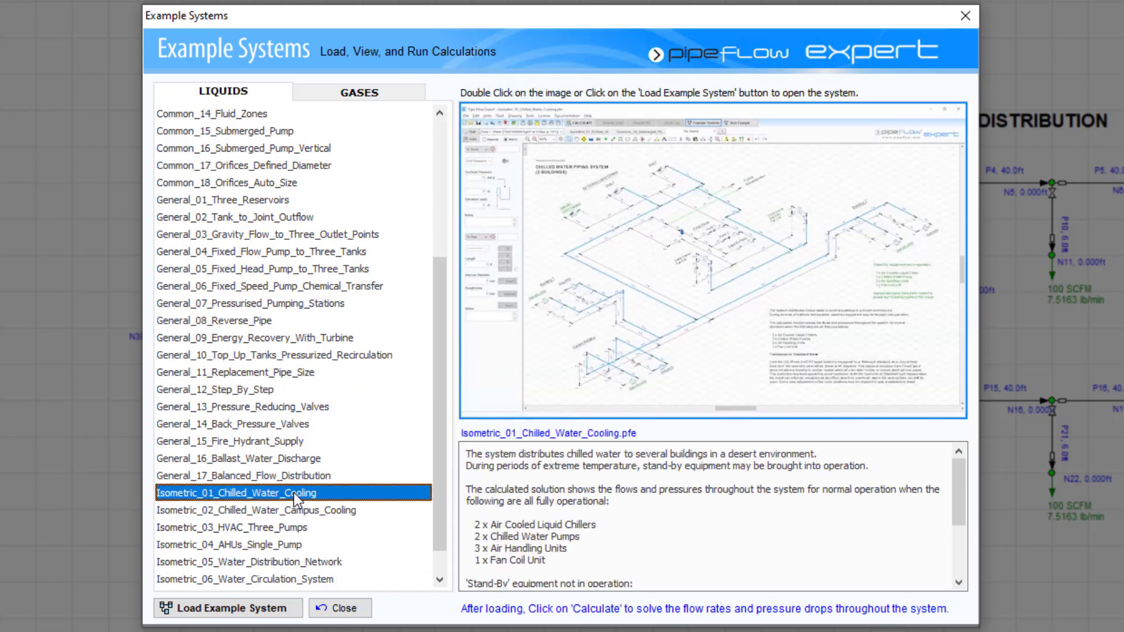
left_click(261, 580)
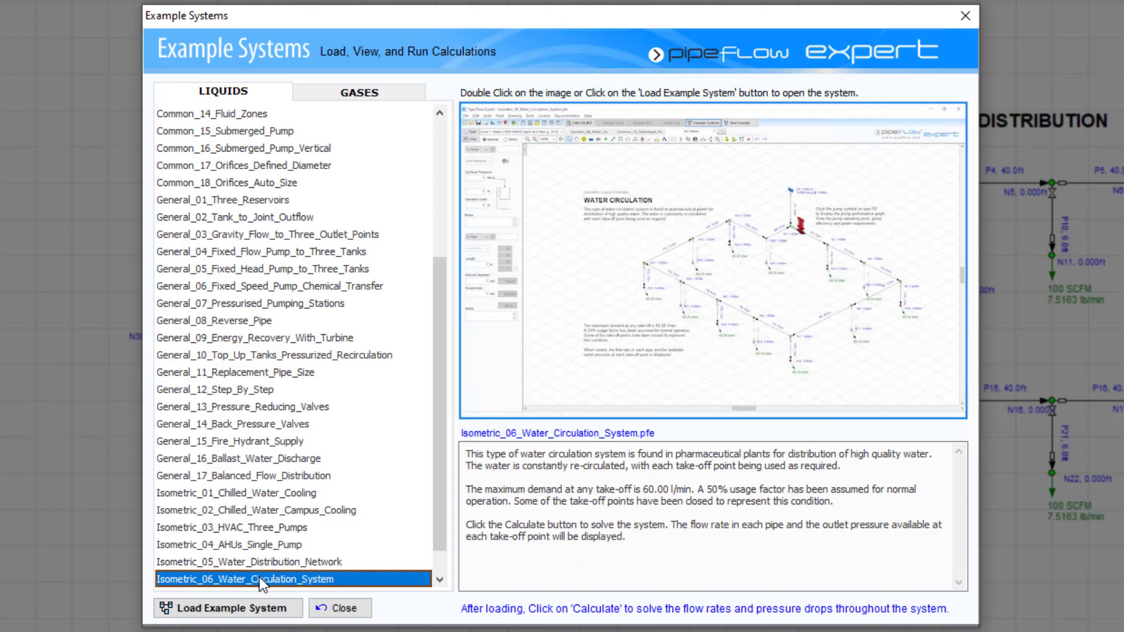